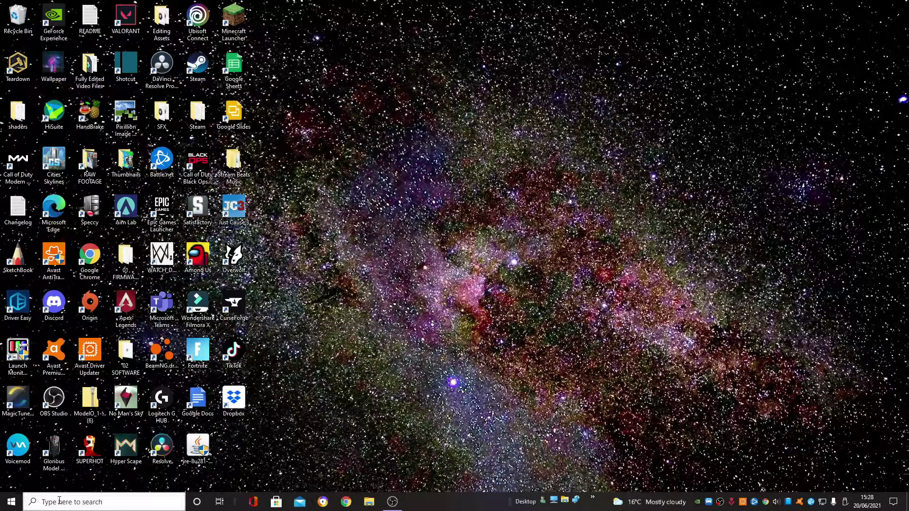
Open Control Panel from Start search and show the Network Connections adapter list.
left_click(4, 501)
type("cont")
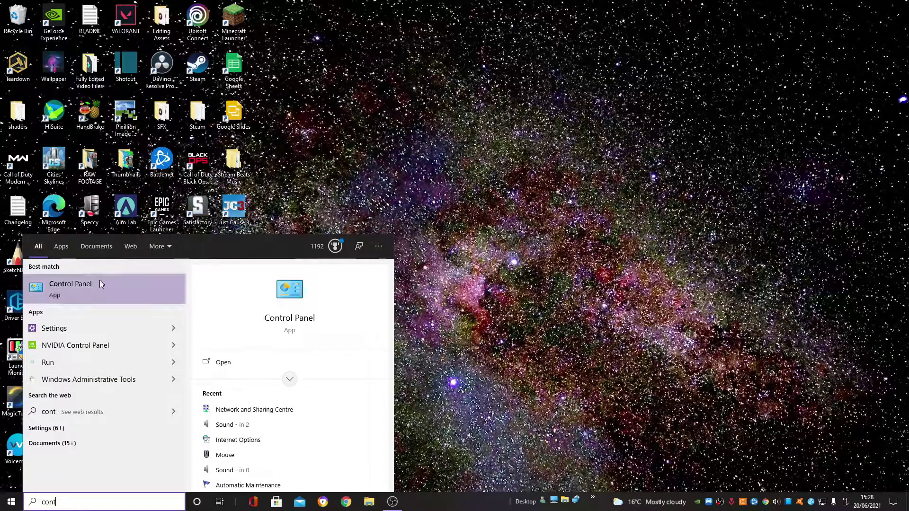
left_click(71, 287)
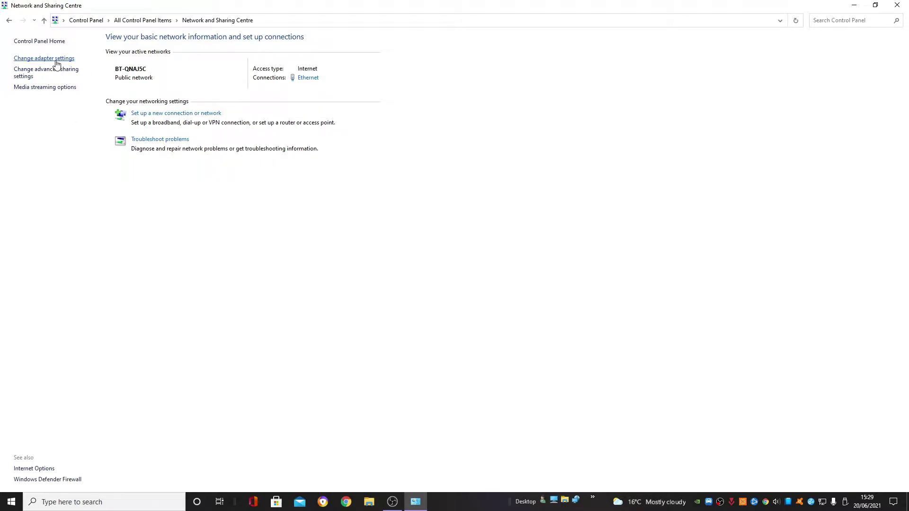
left_click(56, 59)
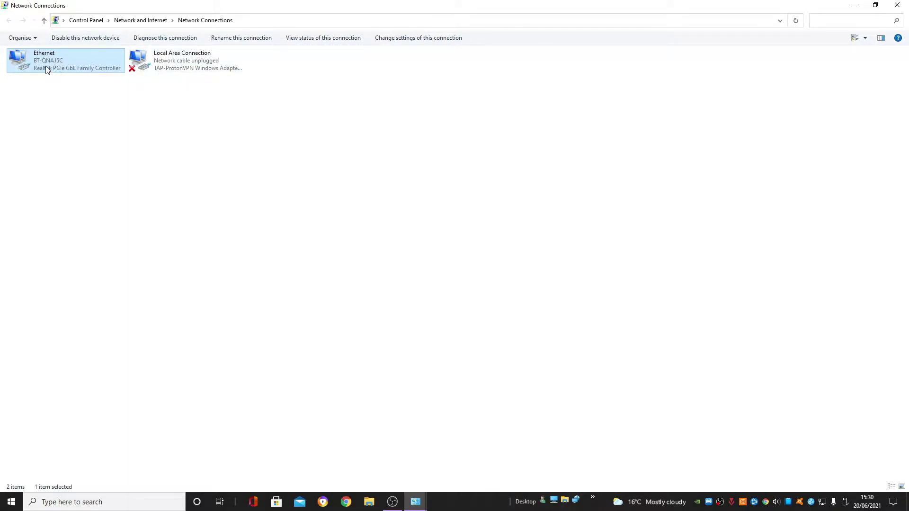
From Ethernet Properties, open the Realtek PCIe GbE Family Controller device properties.
right_click(73, 57)
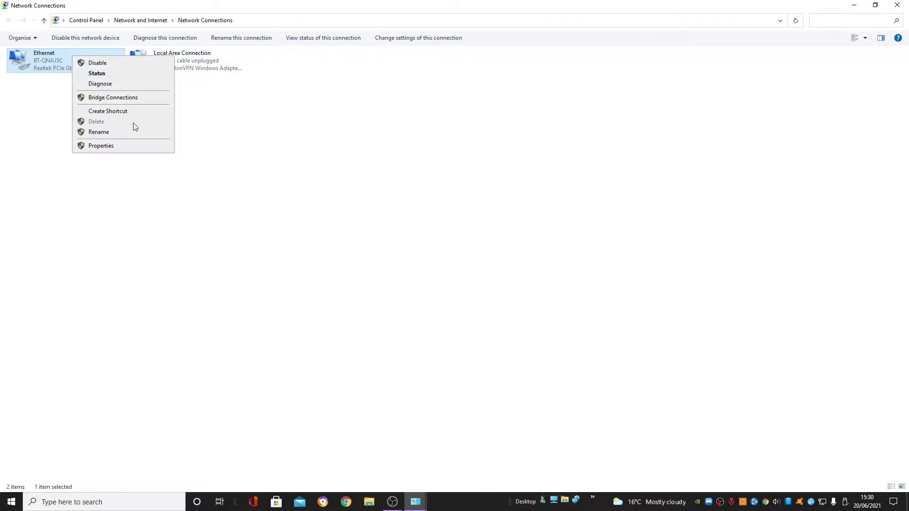
left_click(133, 146)
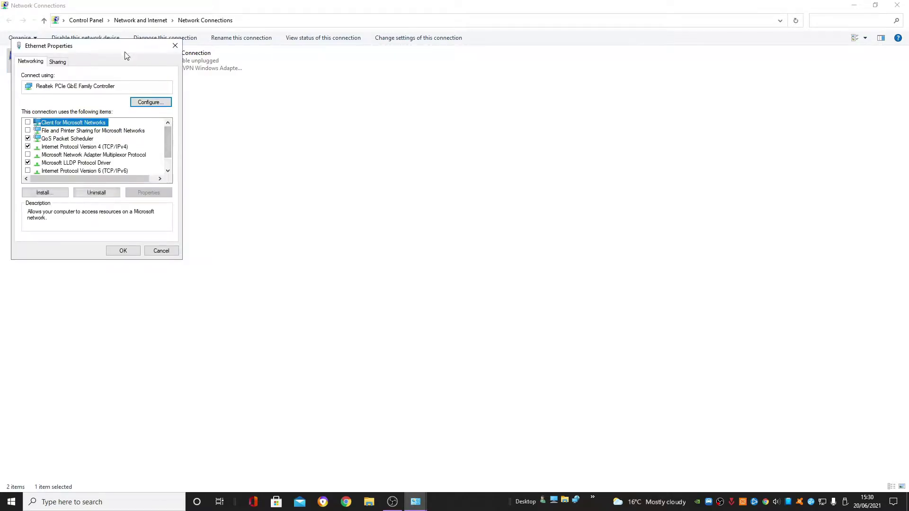
left_click_drag(134, 48, 528, 122)
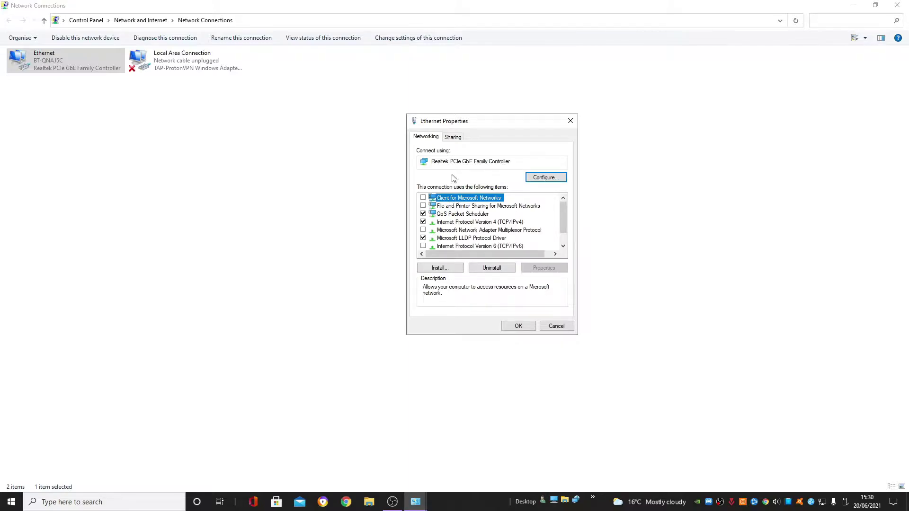
left_click(557, 179)
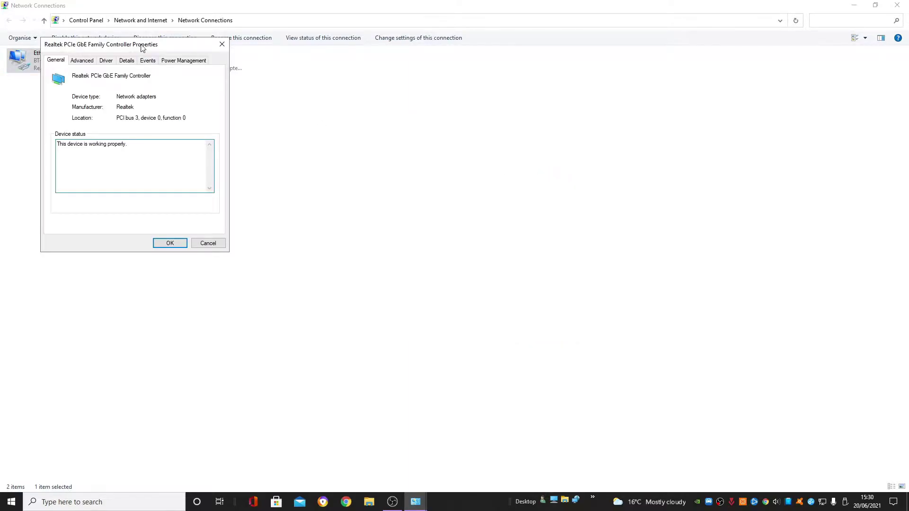
left_click_drag(141, 47, 518, 113)
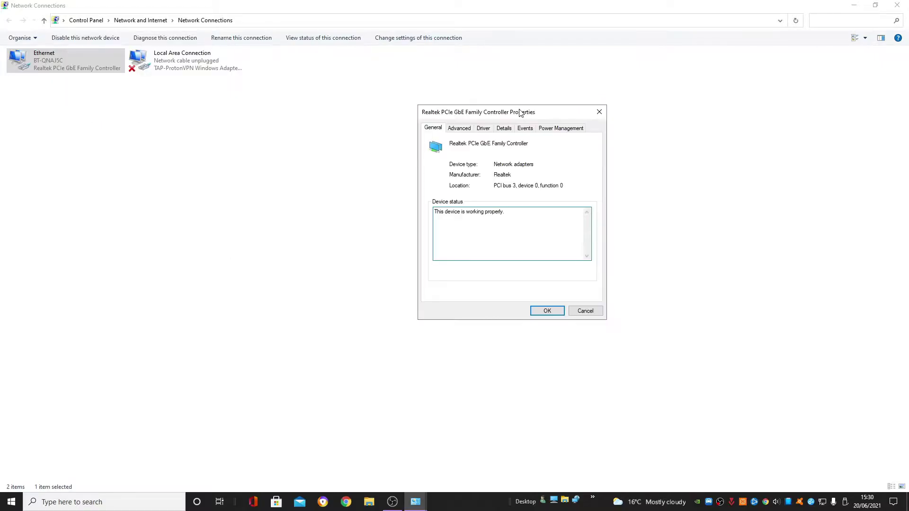
Set Energy-Efficient Ethernet, Green Ethernet and Interrupt Moderation to Disabled on the Advanced tab.
left_click(460, 129)
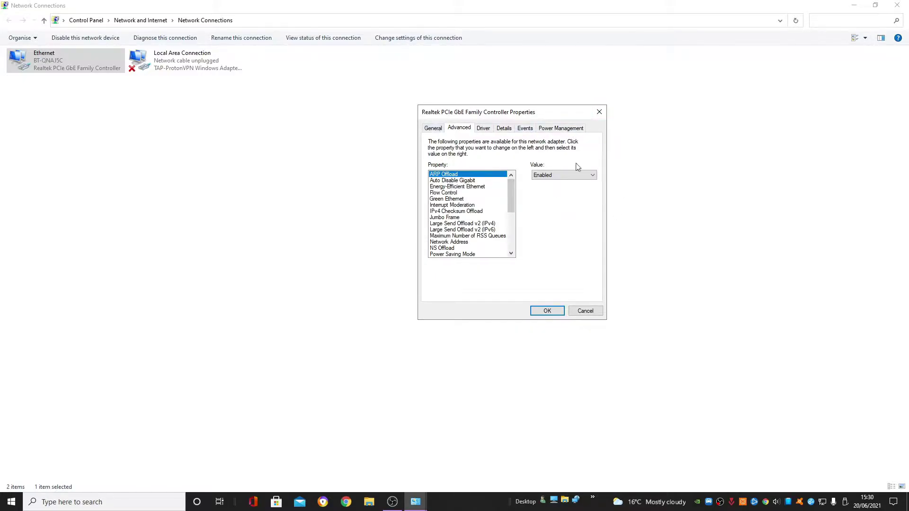
left_click(475, 181)
left_click(479, 187)
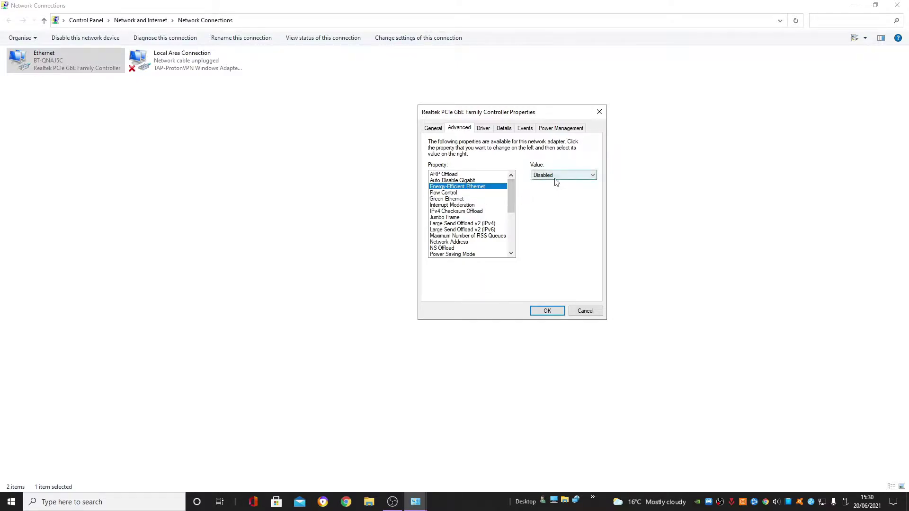
left_click(475, 200)
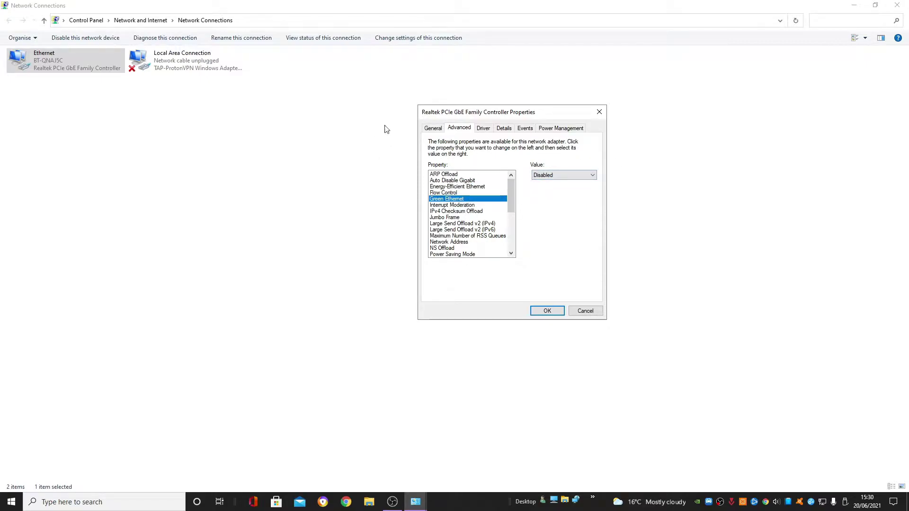
left_click(482, 205)
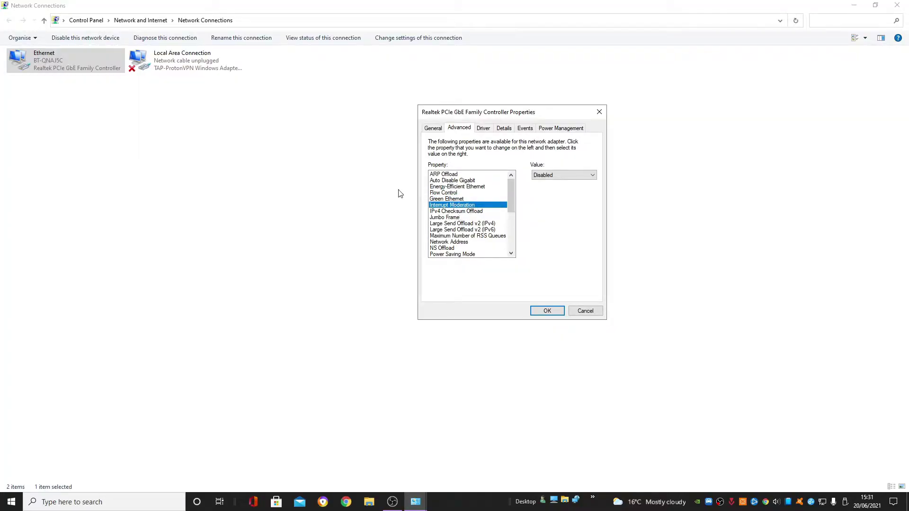
left_click(566, 175)
Set Speed & Duplex to 1.0 Gbps Full Duplex and confirm the adapter dialog with OK.
scroll(479, 222, "down", 2)
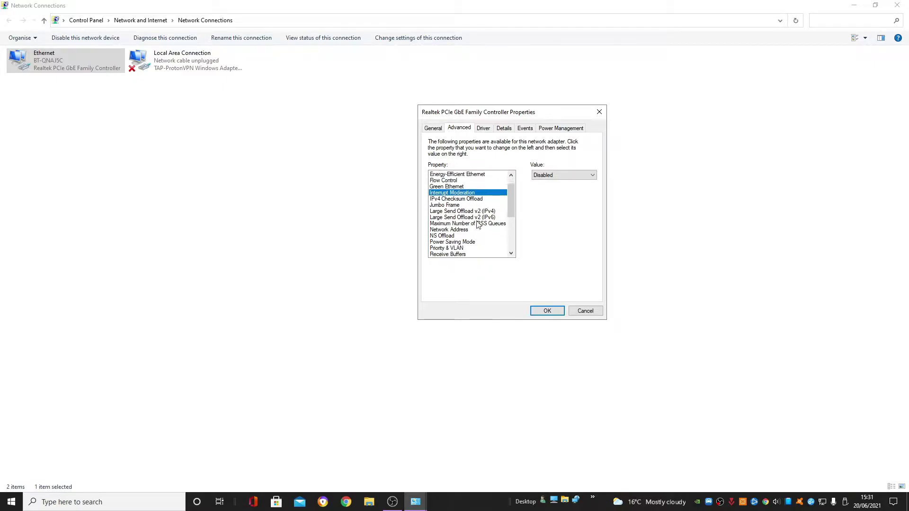
scroll(457, 239, "down", 3)
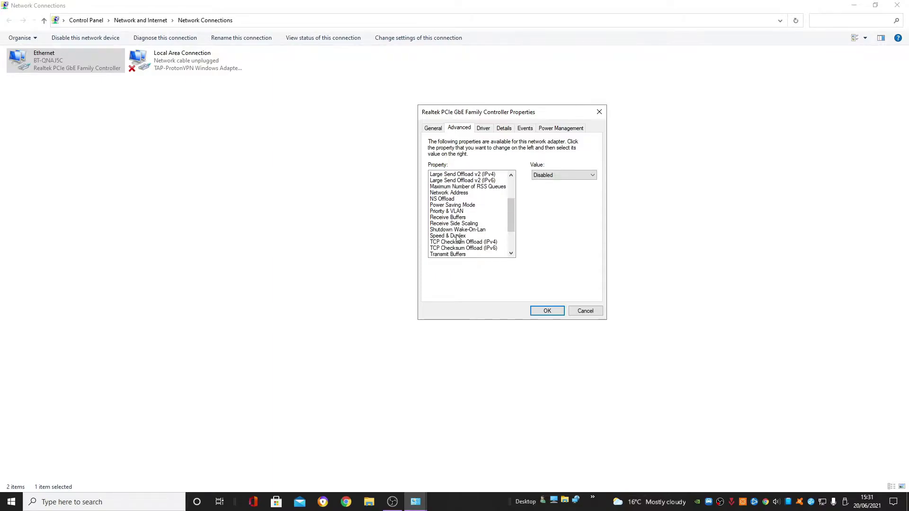
scroll(441, 239, "up", 1)
left_click(437, 240)
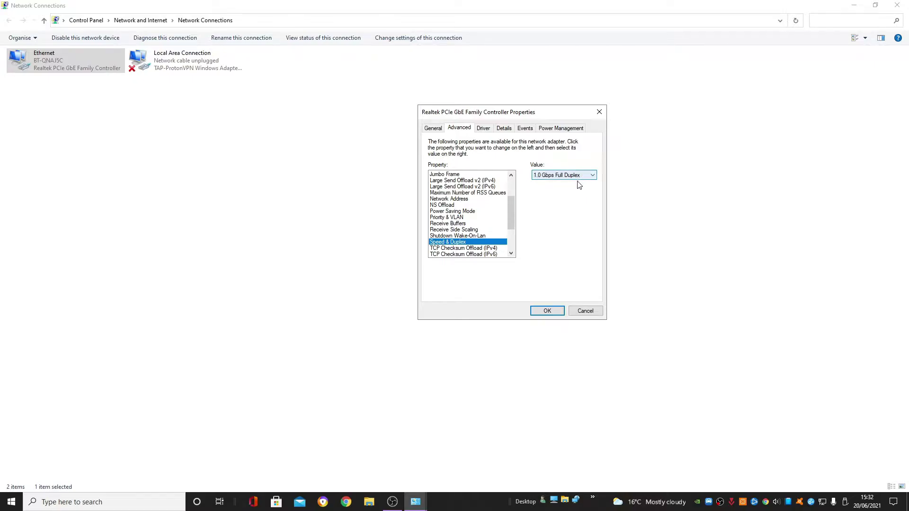
left_click(553, 176)
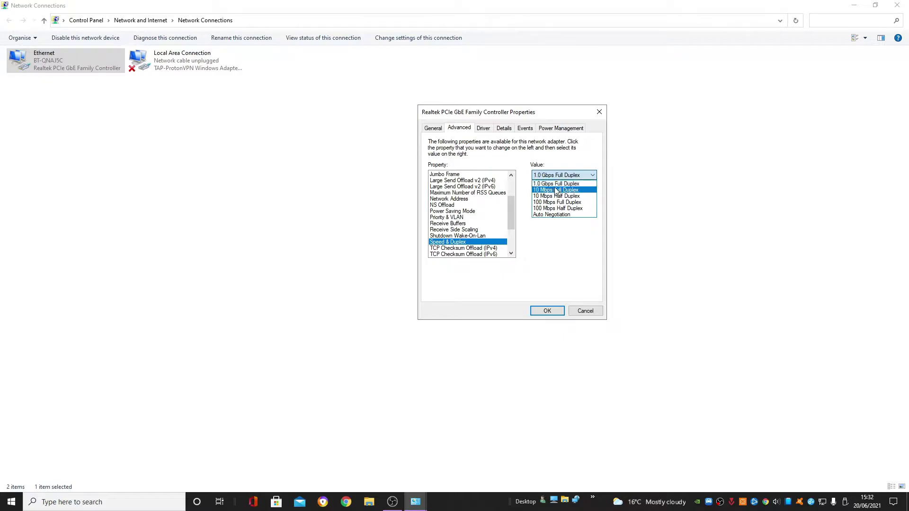
left_click(558, 183)
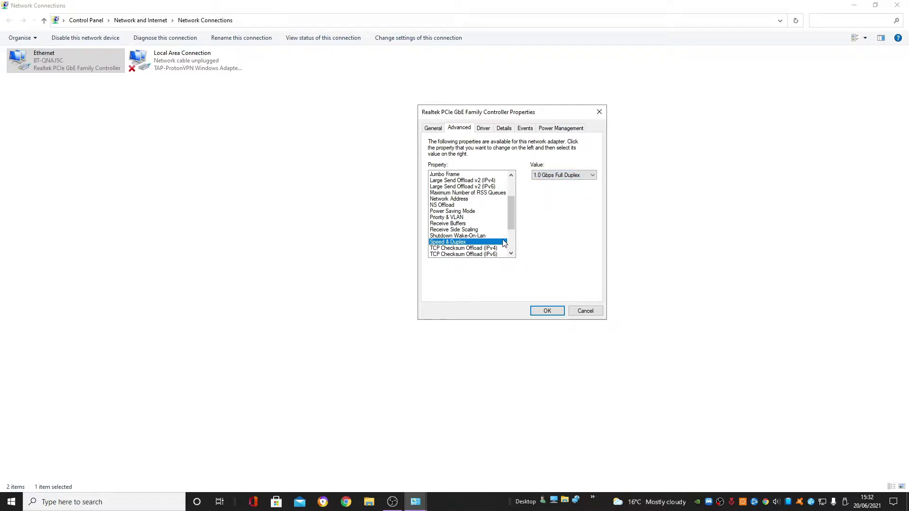
left_click(441, 130)
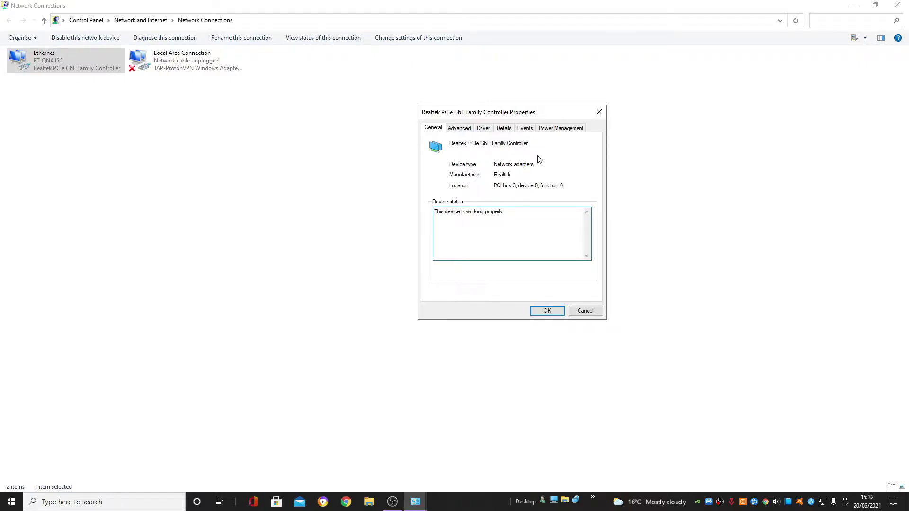
left_click(551, 313)
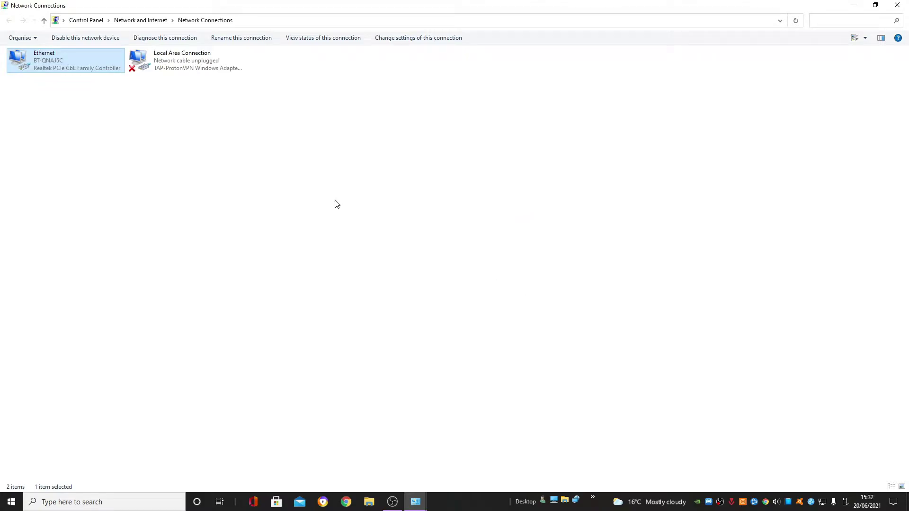
Reopen Ethernet Properties and bring up the Internet Protocol Version 4 (TCP/IPv4) properties.
right_click(90, 58)
left_click(147, 149)
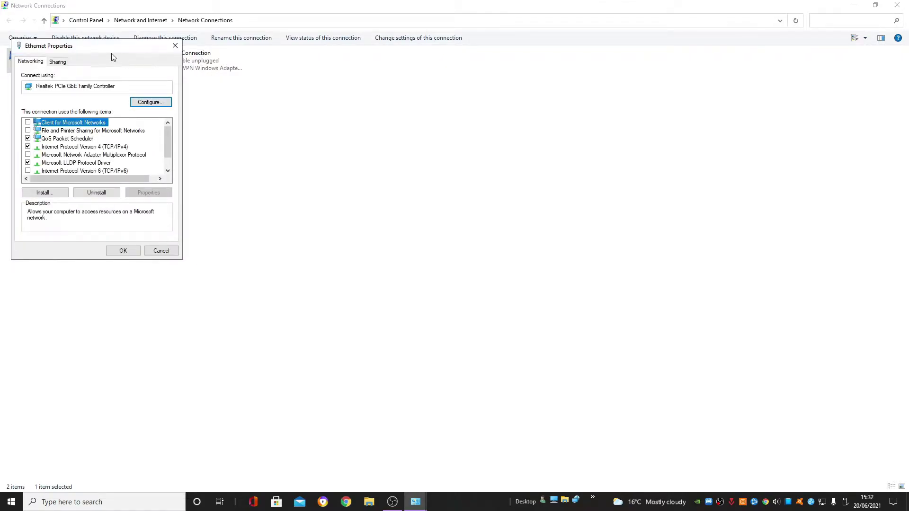
left_click_drag(113, 57, 528, 122)
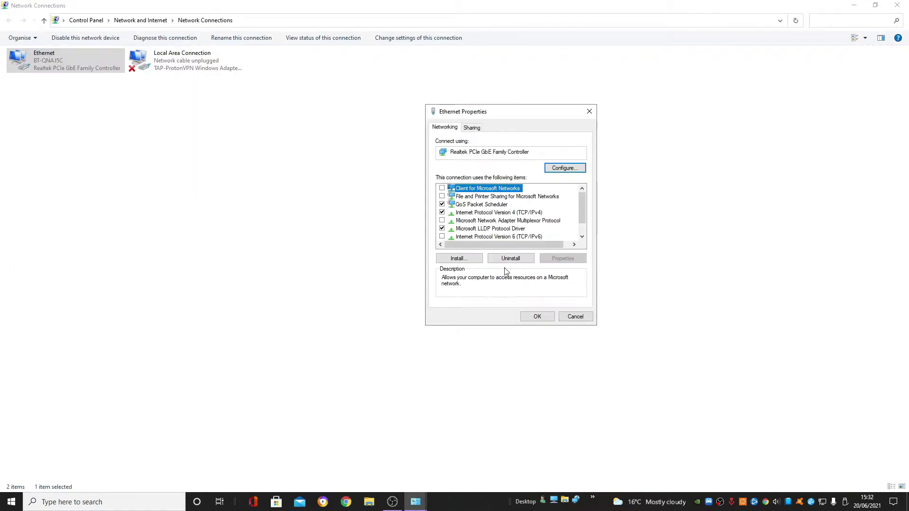
scroll(507, 228, "down", 1)
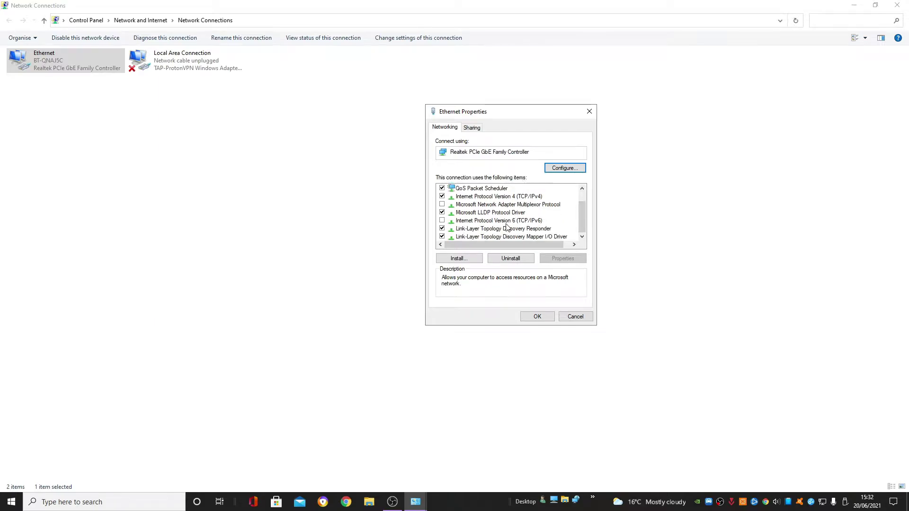
left_click(508, 223)
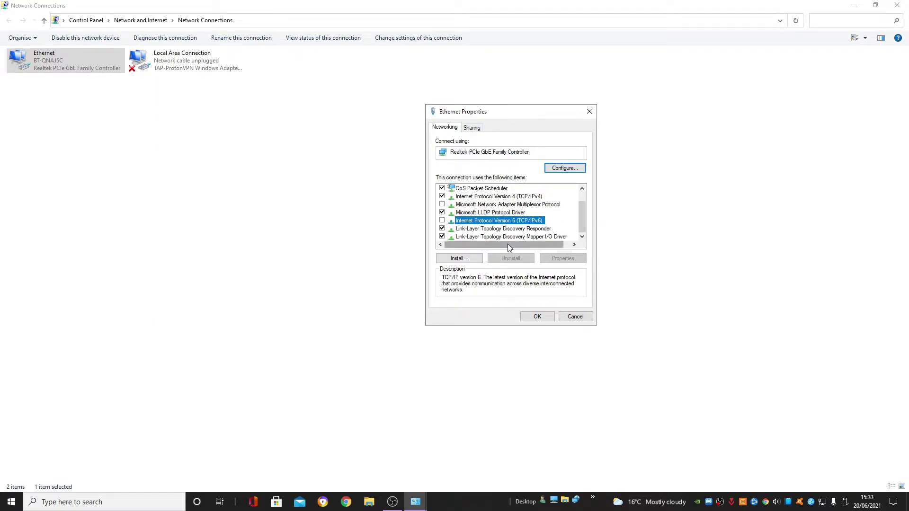
scroll(478, 217, "up", 1)
left_click(476, 205)
left_click(475, 213)
left_click(475, 197)
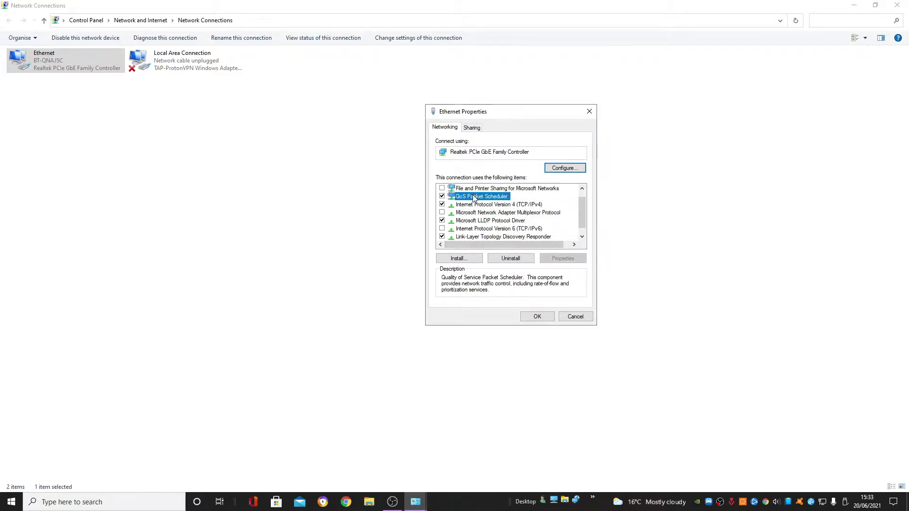
left_click(484, 205)
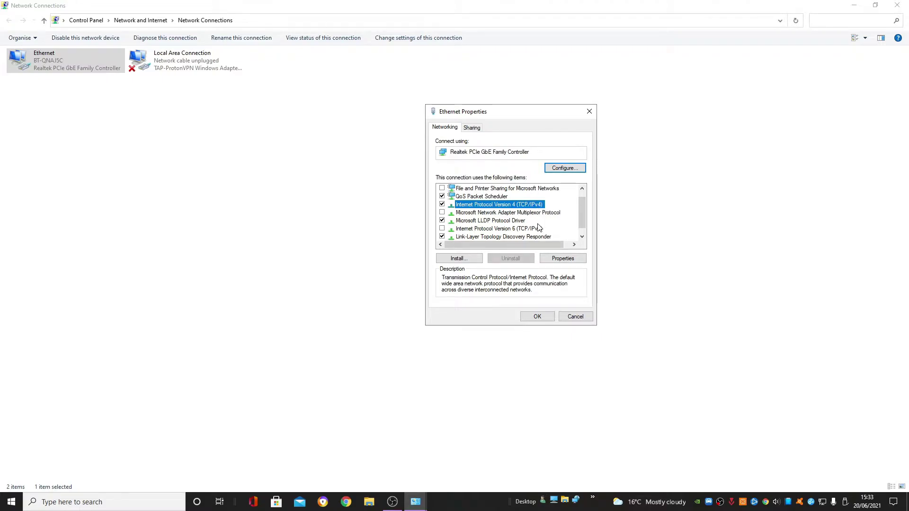
left_click(562, 259)
Use manual DNS servers 1.1.1.1 and 1.0.0.1, save, and close Ethernet Properties.
left_click_drag(547, 154, 342, 130)
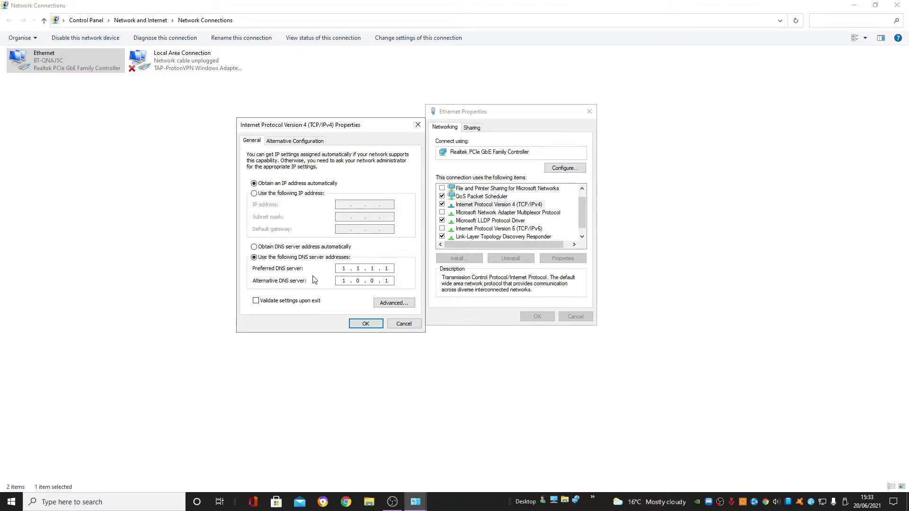
left_click(351, 271)
left_click(369, 324)
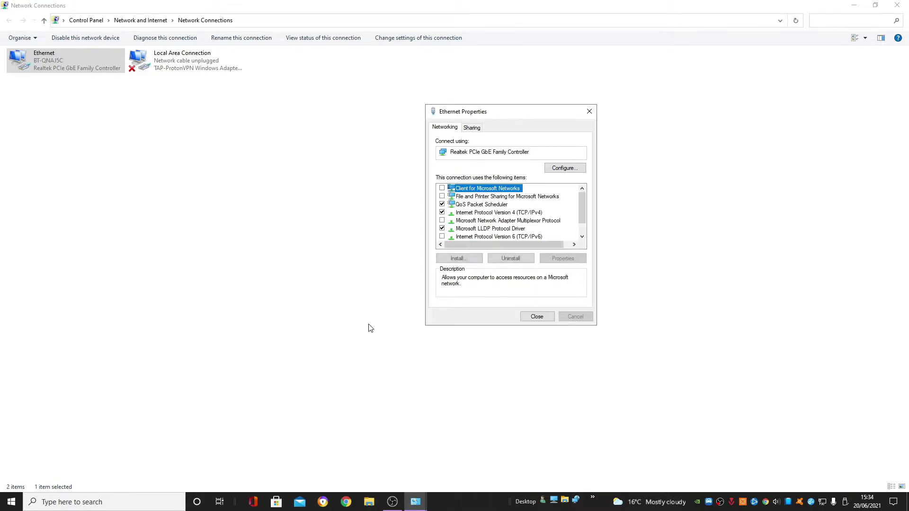
left_click(532, 319)
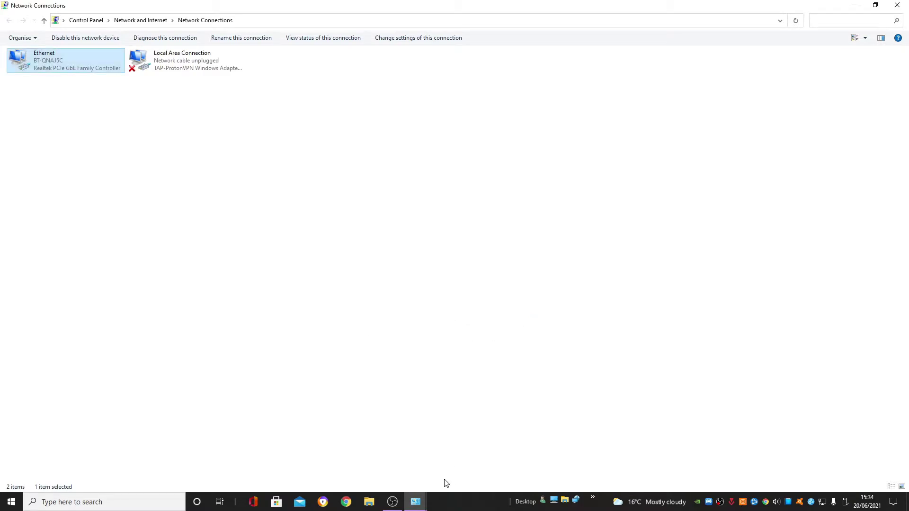
Reveal the desktop and start the Epic Games Launcher from its desktop icon.
left_click(908, 501)
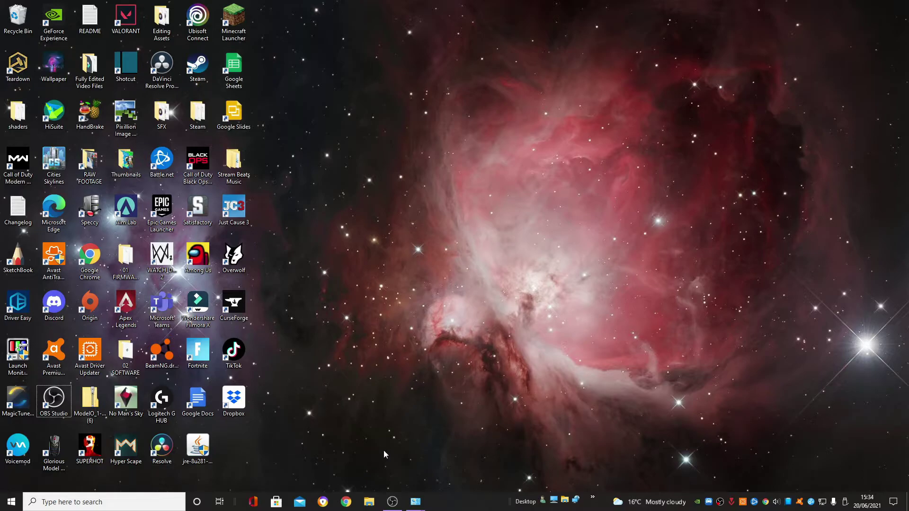
double_click(162, 210)
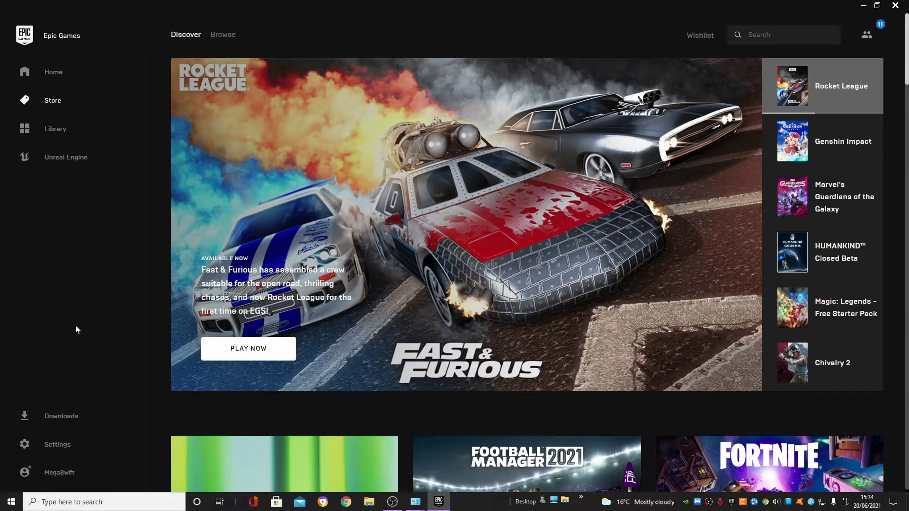
Enable Fortnite's Additional Command Line Arguments (/AllowAllPackets) in launcher Settings, then go back to Store.
left_click(62, 448)
scroll(132, 180, "down", 7)
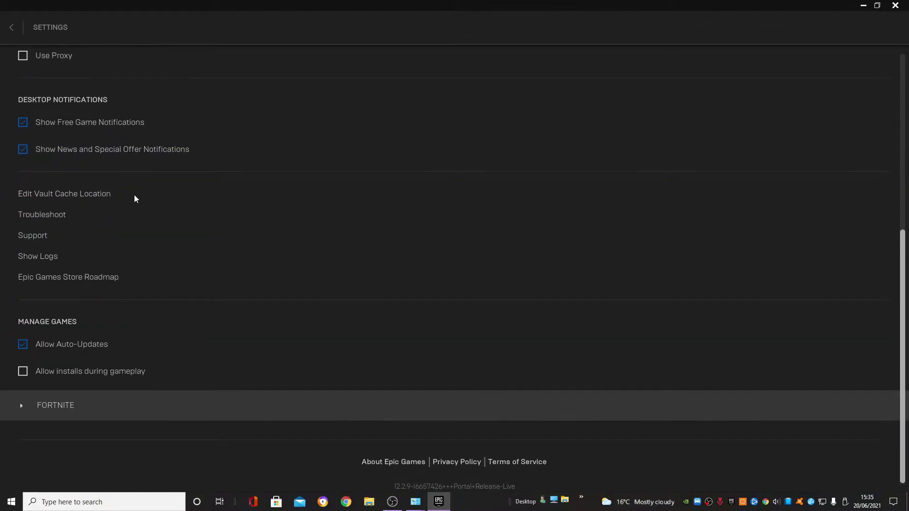
left_click(21, 406)
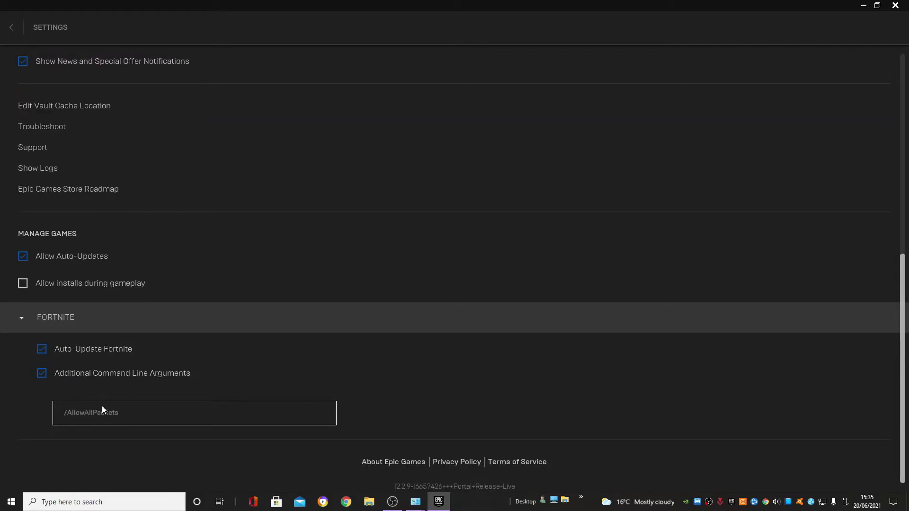
left_click(41, 375)
left_click(51, 379)
scroll(266, 354, "up", 2)
scroll(241, 346, "down", 2)
scroll(241, 347, "up", 1)
scroll(19, 448, "down", 1)
scroll(16, 425, "up", 9)
left_click(12, 27)
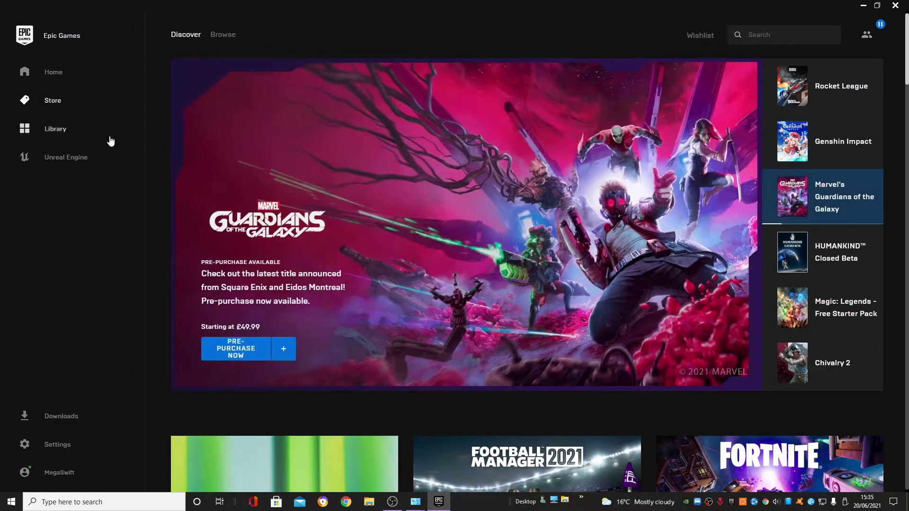
Launch Fortnite from its cover in the launcher Library.
left_click(76, 137)
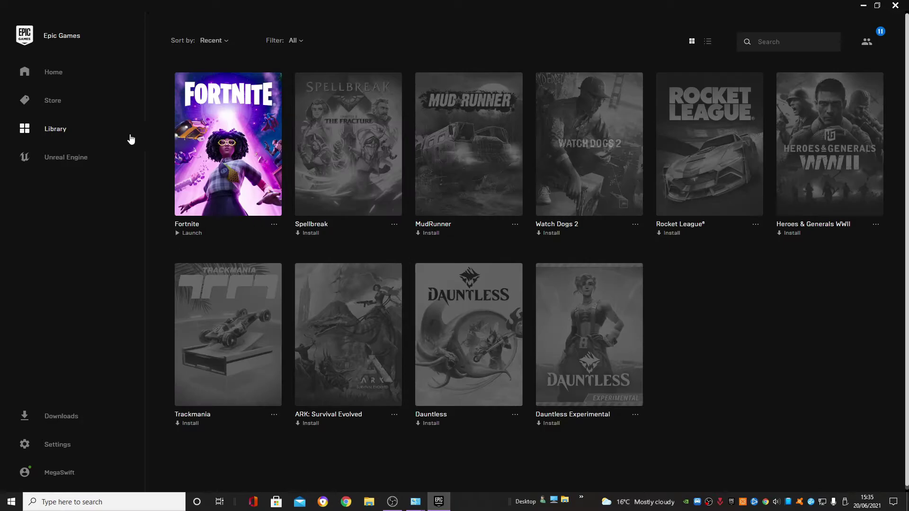
left_click(228, 148)
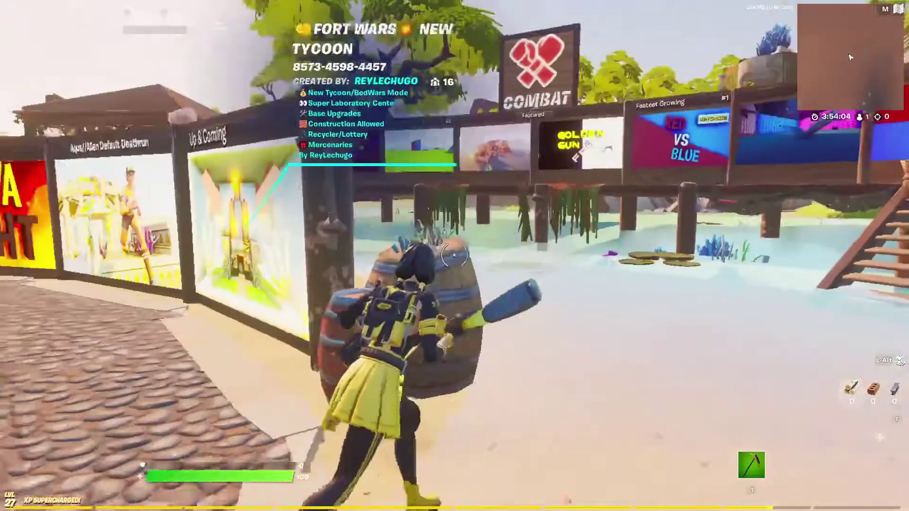
Run the character past the stairs along the boardwalk to the Combat featured wall.
key("w")
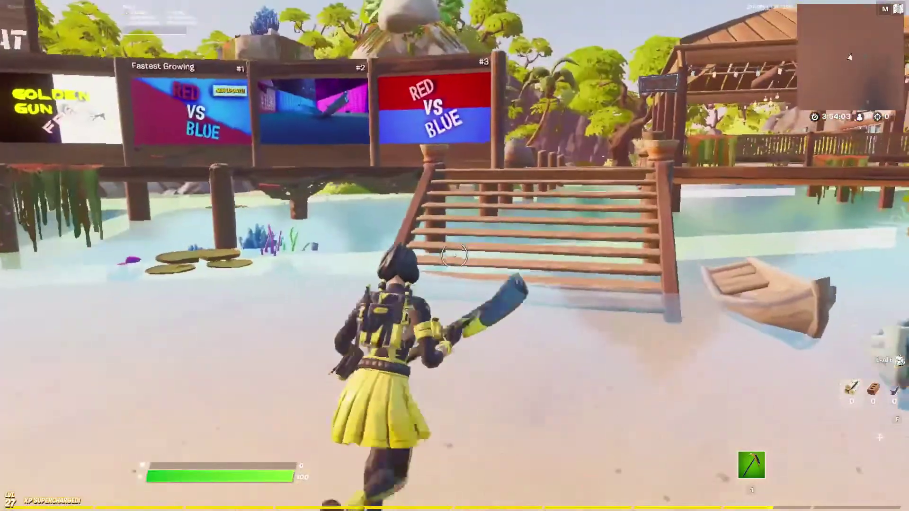
key("w")
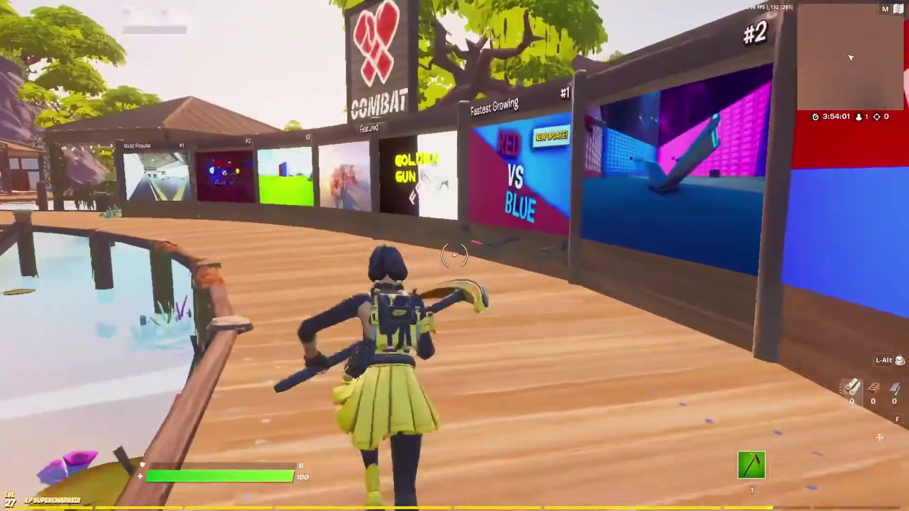
key("w")
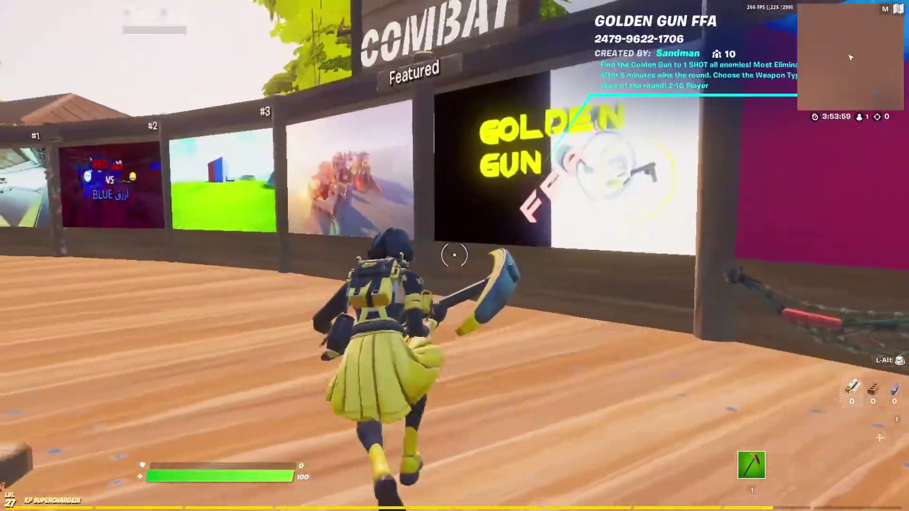